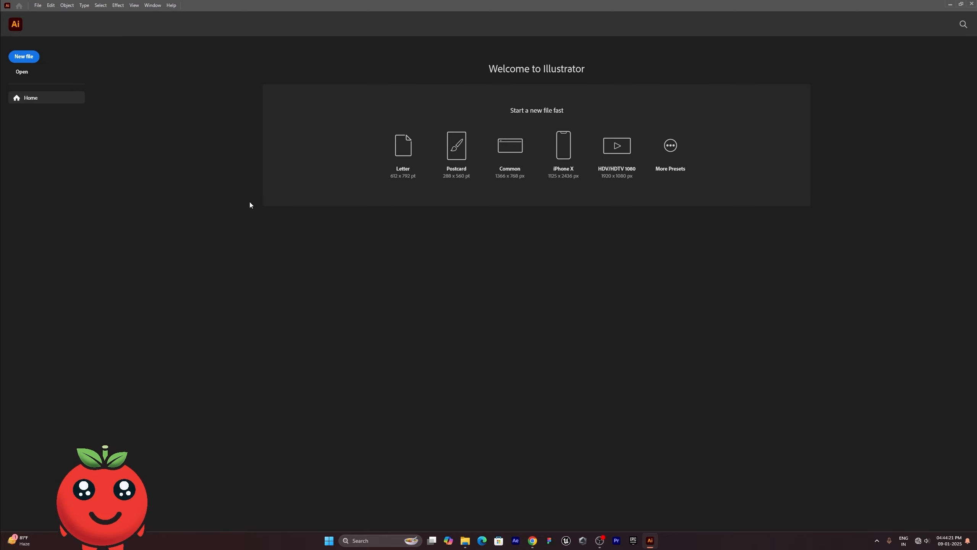
- Create a new 1080 x 1080 px document with RGB color mode and 300 ppi raster effects
left_click(15, 56)
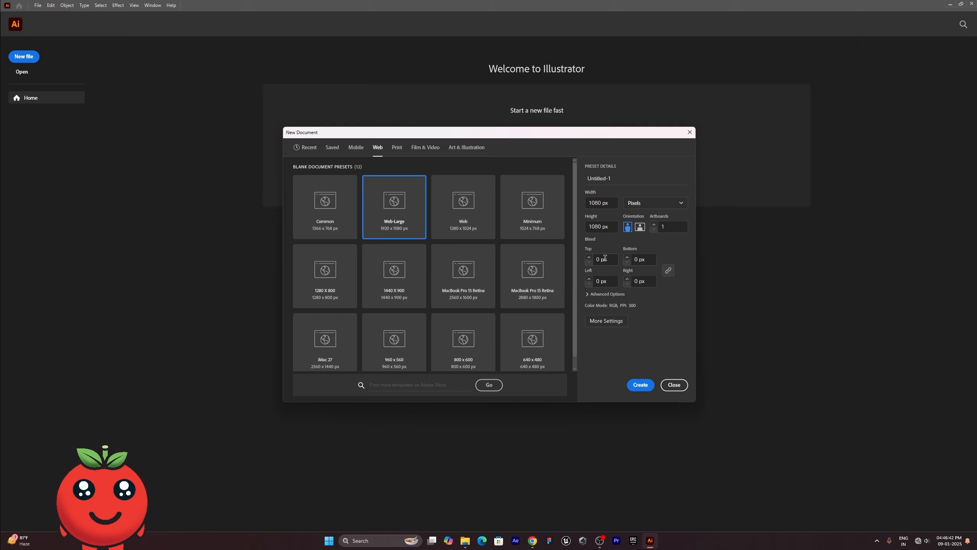
left_click(587, 294)
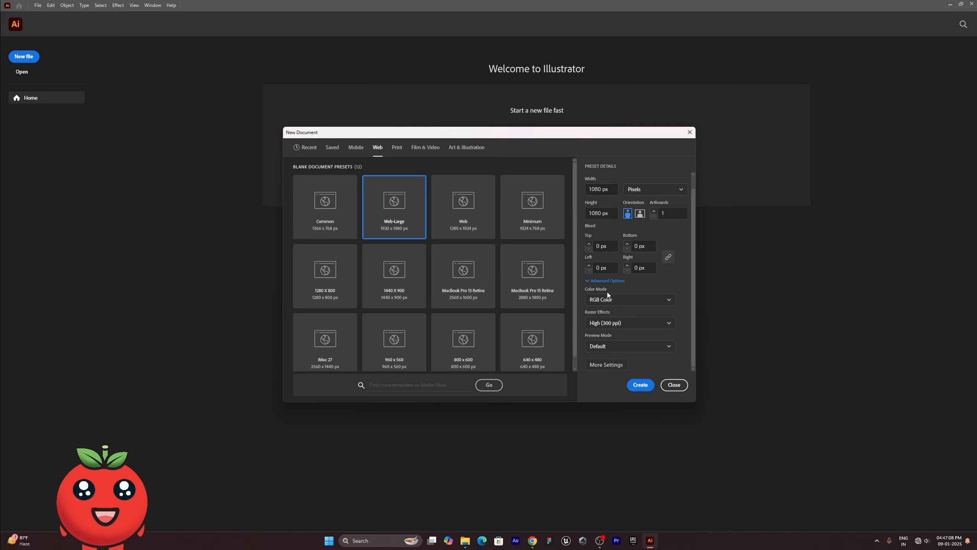
left_click(603, 301)
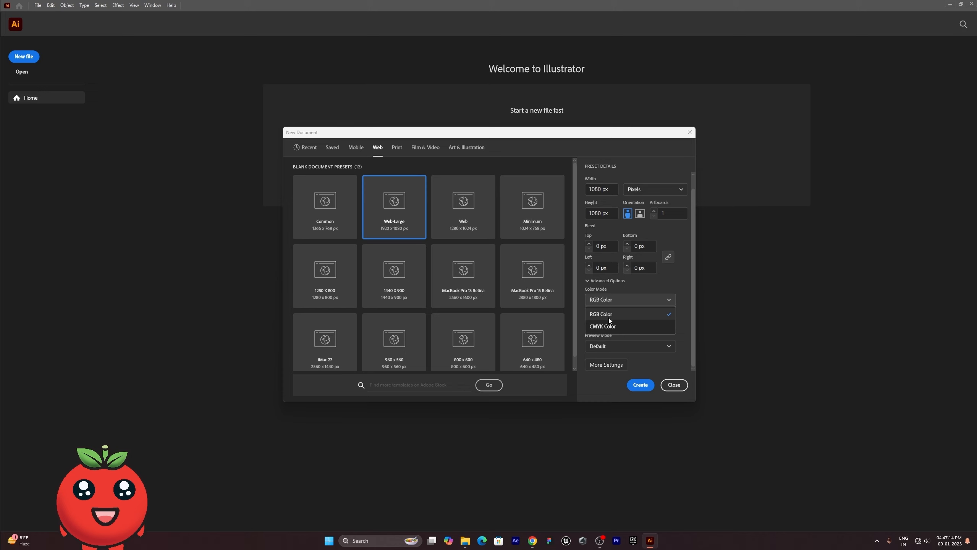
left_click(609, 316)
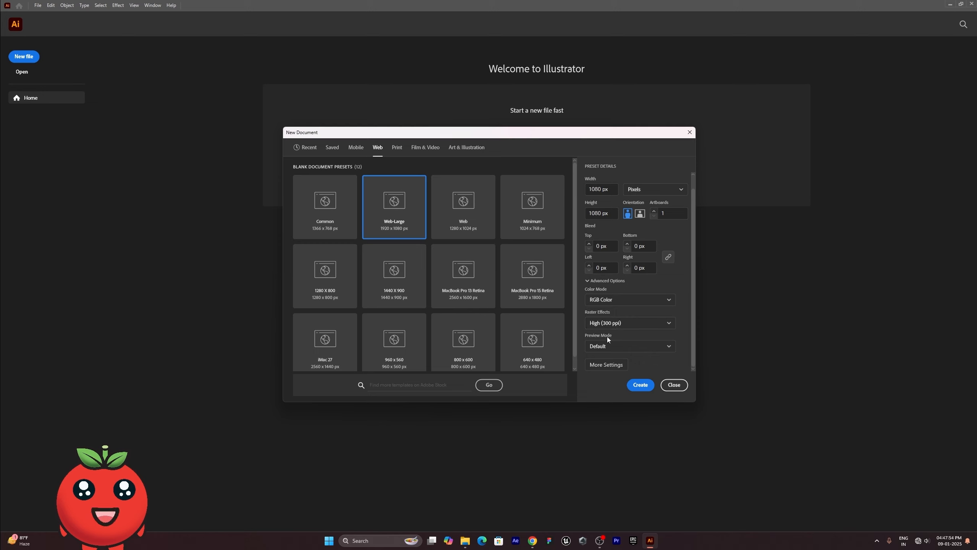
scroll(606, 336, "up", 1)
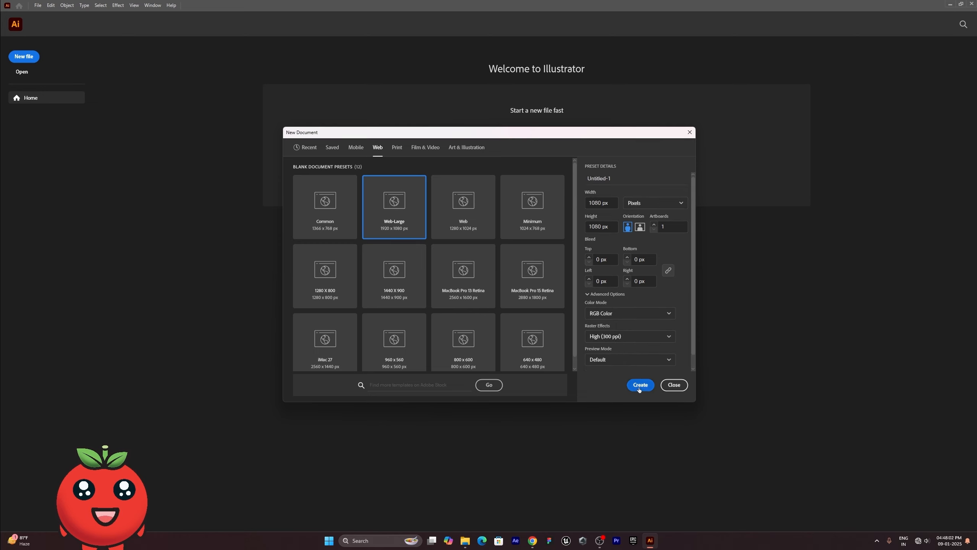
left_click(639, 385)
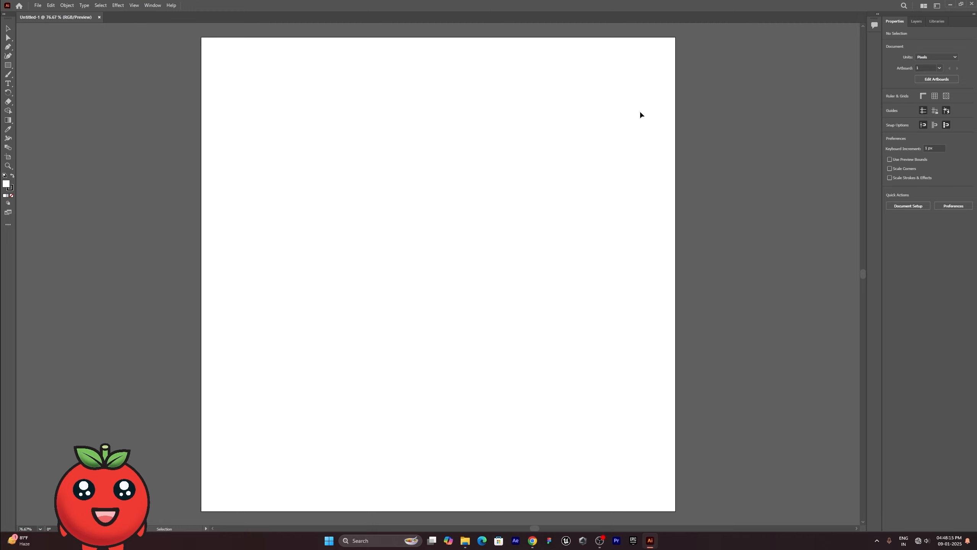
- Switch the workspace to Essentials Classic
left_click(937, 6)
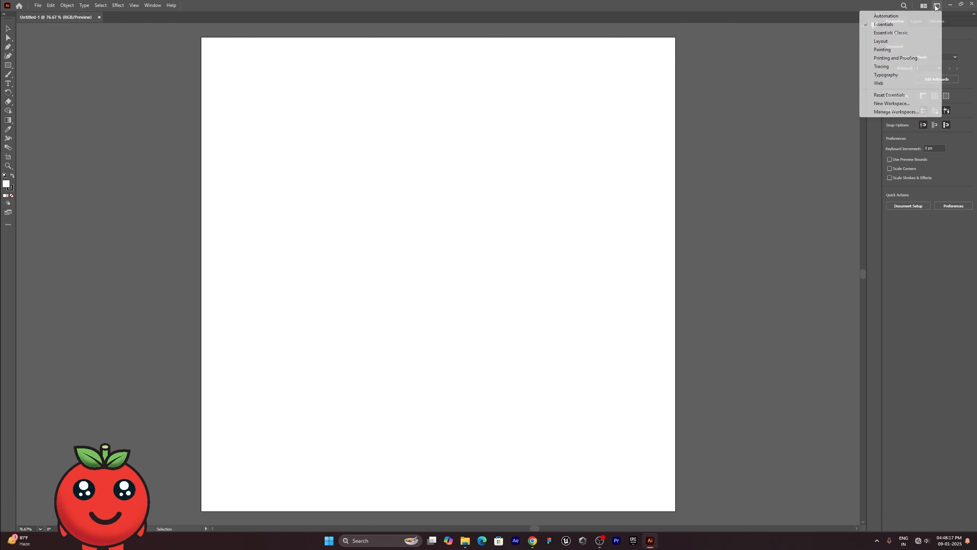
left_click(916, 33)
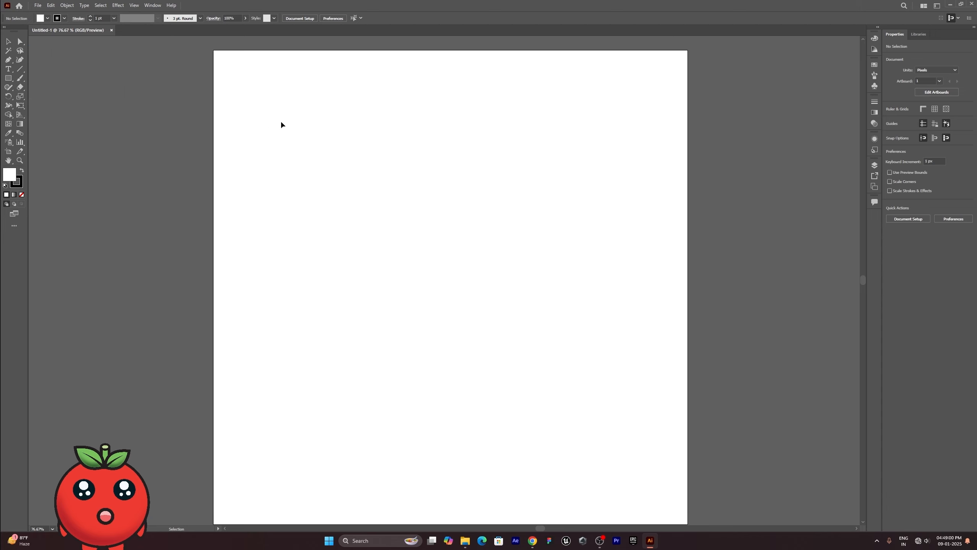
left_click(874, 39)
left_click(875, 49)
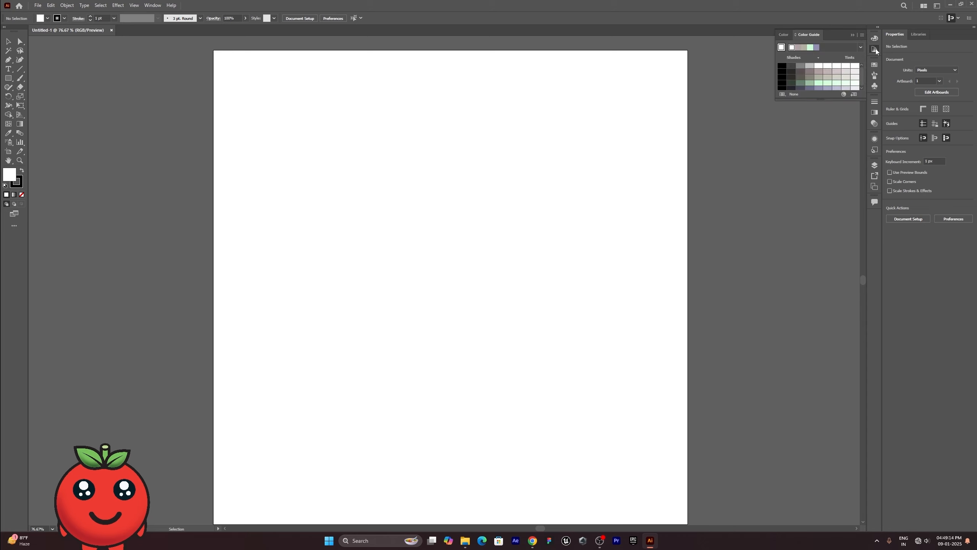
left_click(874, 66)
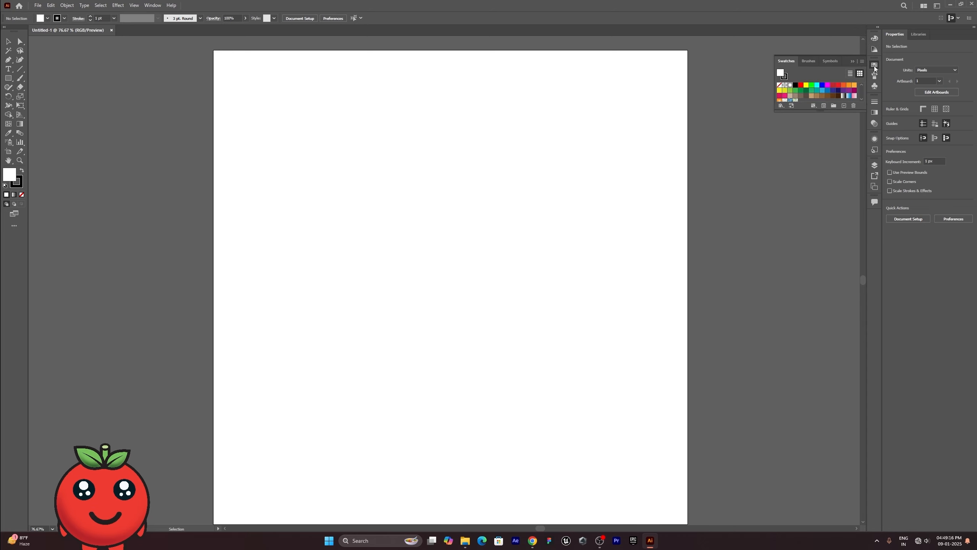
left_click(874, 49)
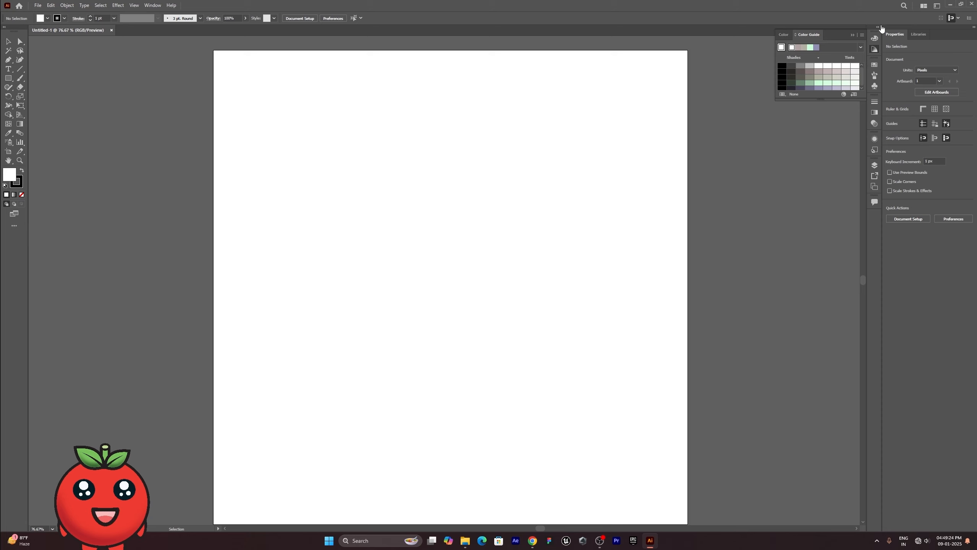
left_click(874, 38)
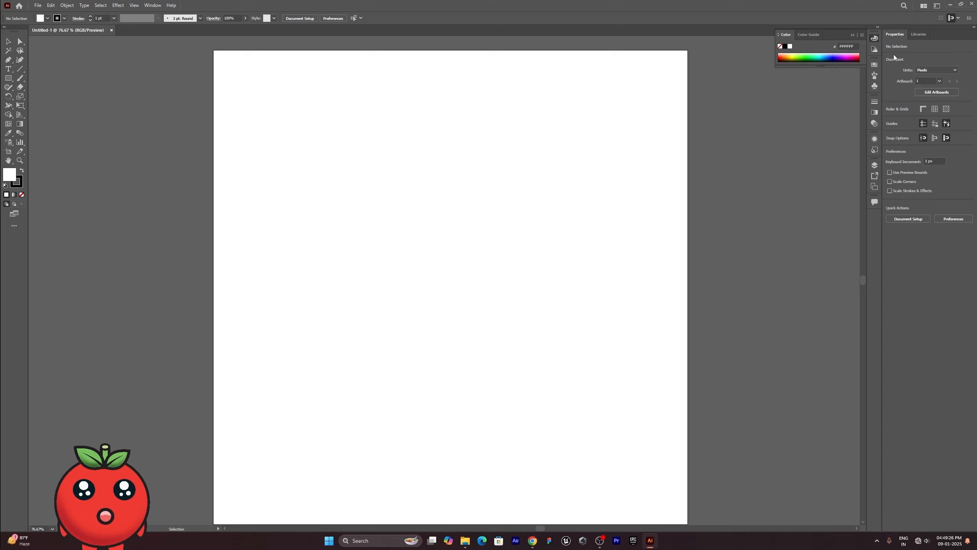
- Dock the Layers panel in the same group as Properties and Libraries
left_click(874, 166)
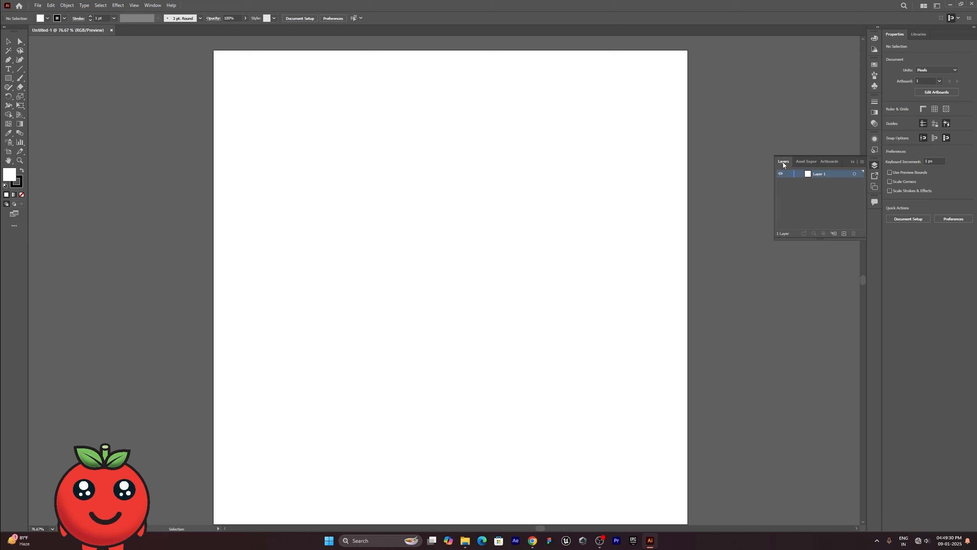
left_click_drag(780, 163, 931, 40)
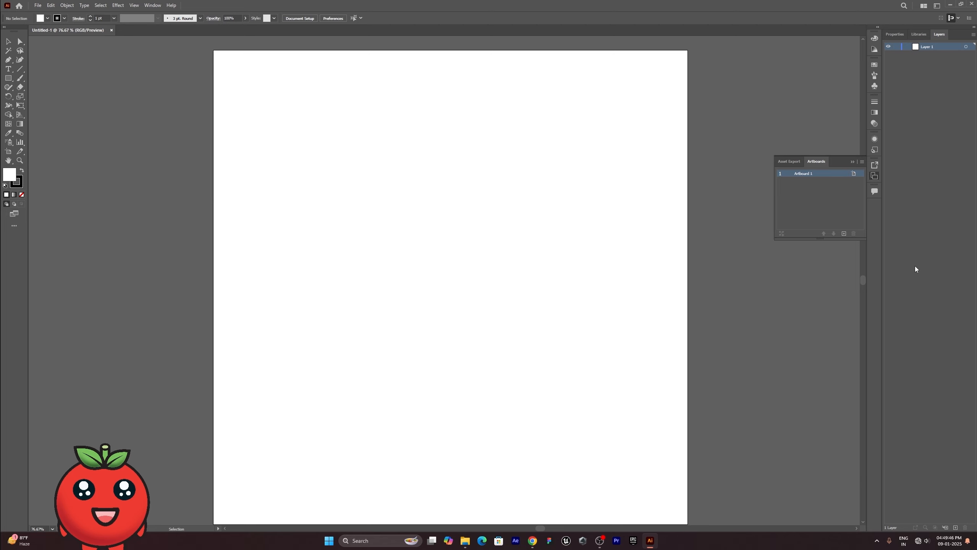
- Draw a rectangle about 337 x 355 px in the artboard's upper-left area, swap its fill and stroke to fill it black, and expand Layer 1
left_click(8, 77)
left_click_drag(276, 85, 424, 240)
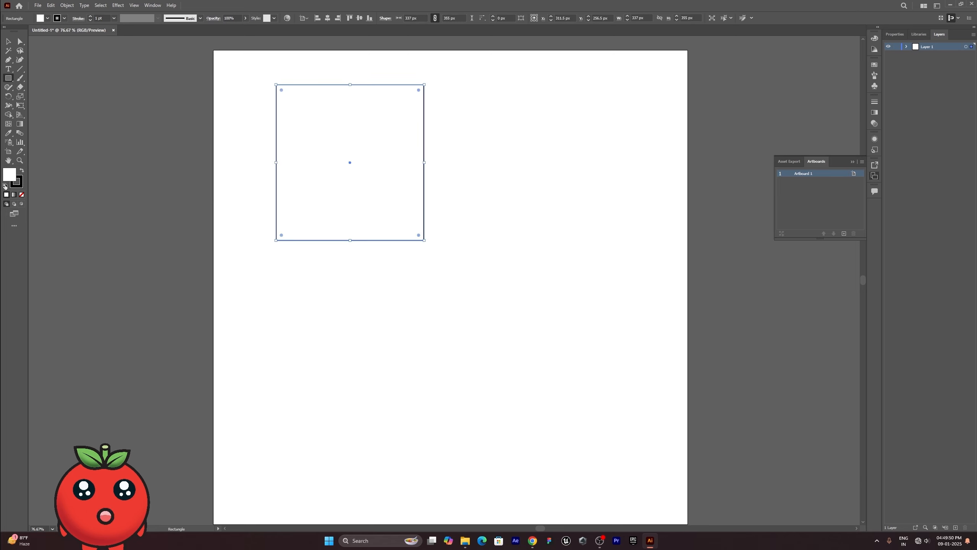
left_click(21, 171)
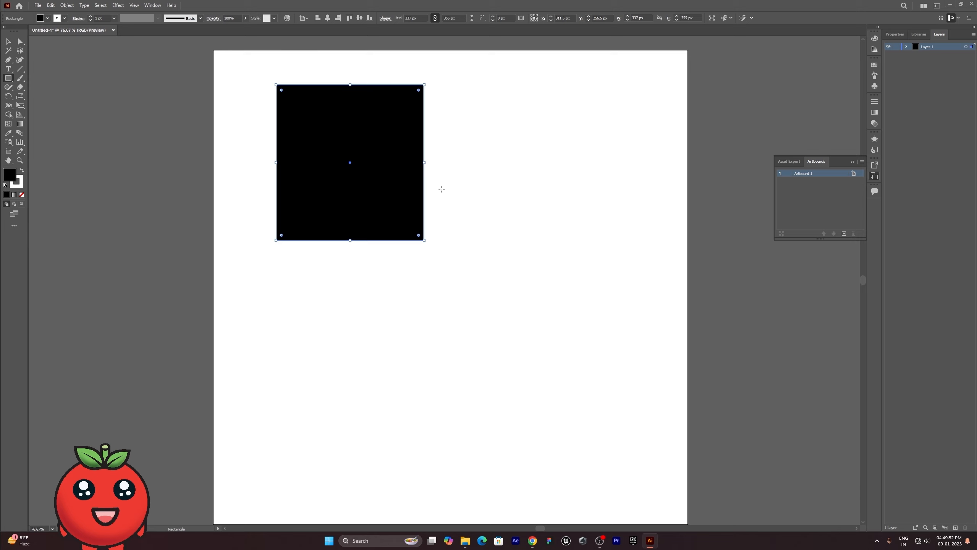
left_click(907, 46)
- Draw an ellipse about 267 x 287 px overlapping the black rectangle's lower-right corner and fill it bright red
right_click(6, 80)
left_click(29, 96)
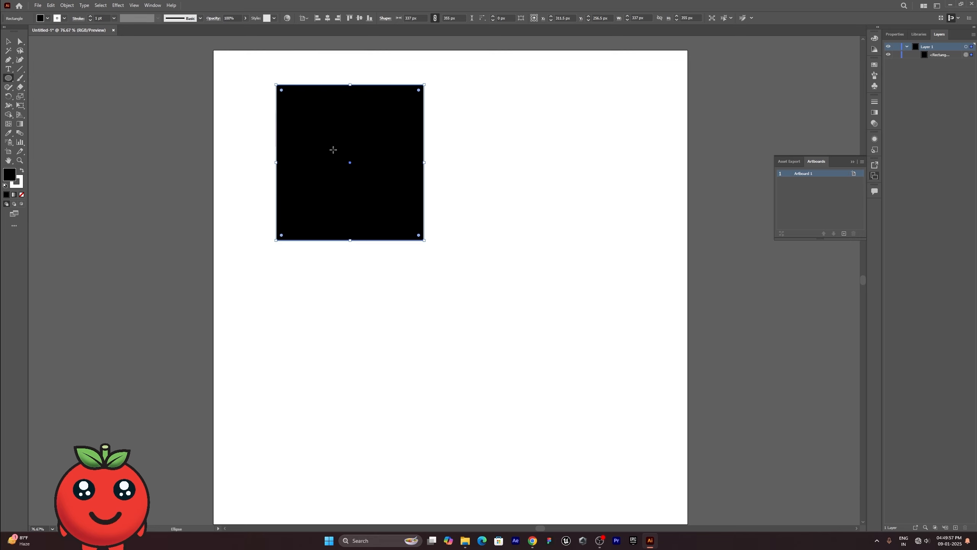
left_click_drag(364, 147, 480, 273)
left_click(875, 37)
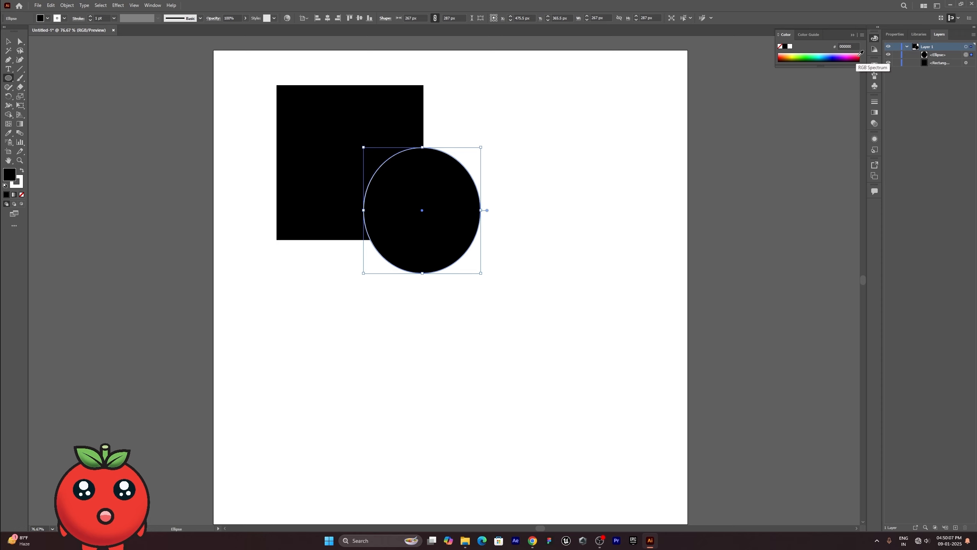
left_click(858, 56)
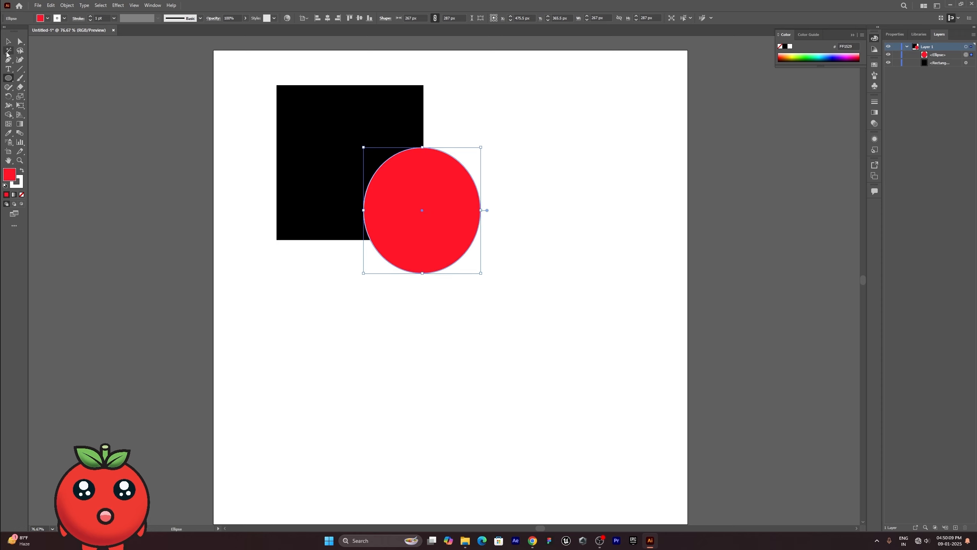
key("v")
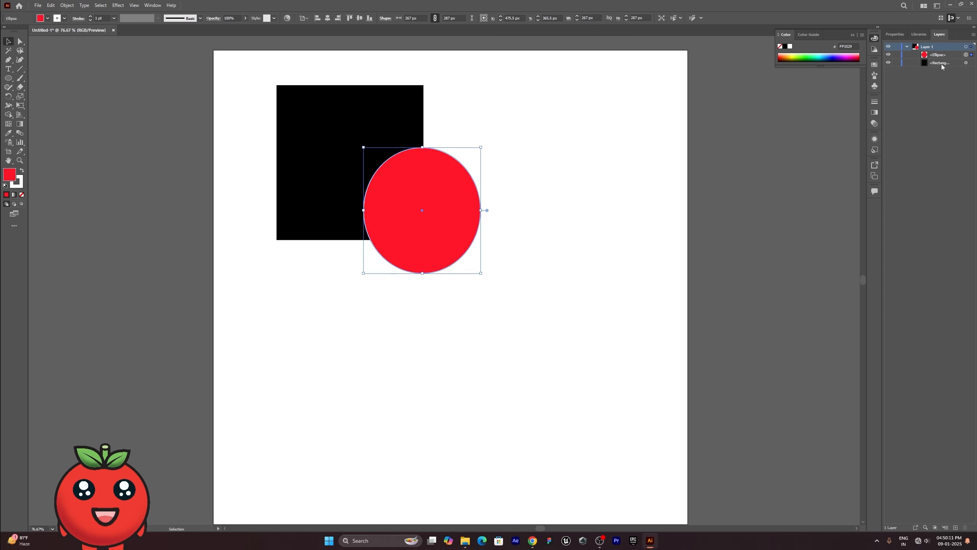
- Widen the panel dock, center the red ellipse horizontally on the artboard, and show its properties
left_click_drag(882, 76, 858, 76)
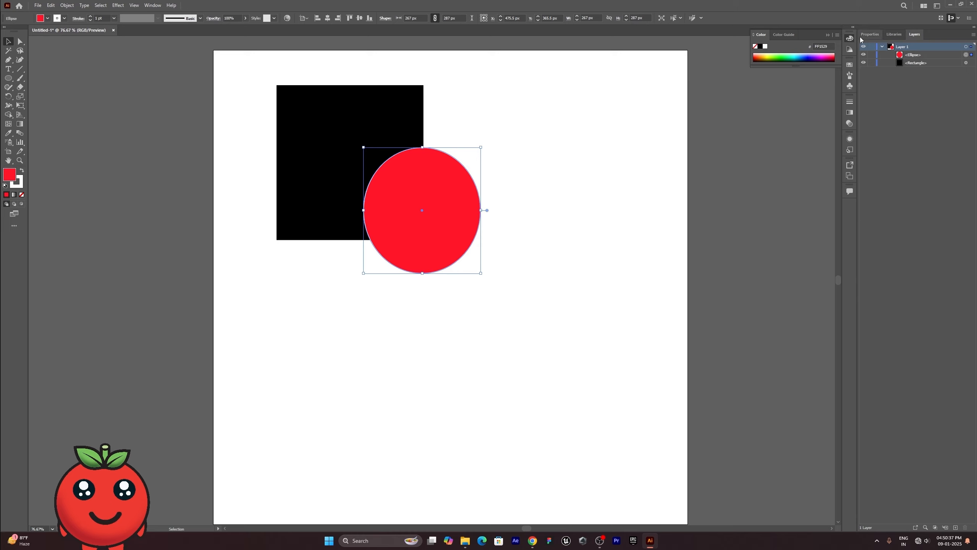
left_click(328, 18)
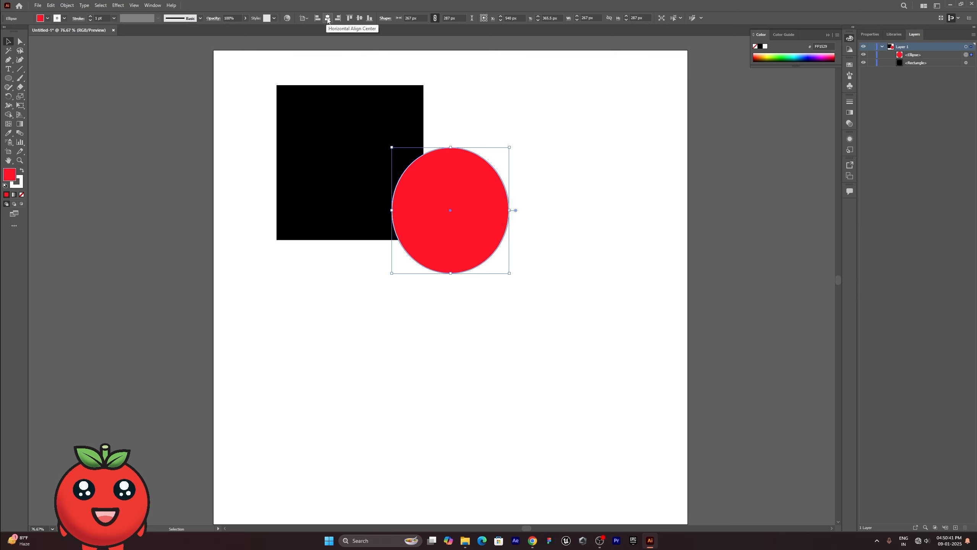
left_click(871, 35)
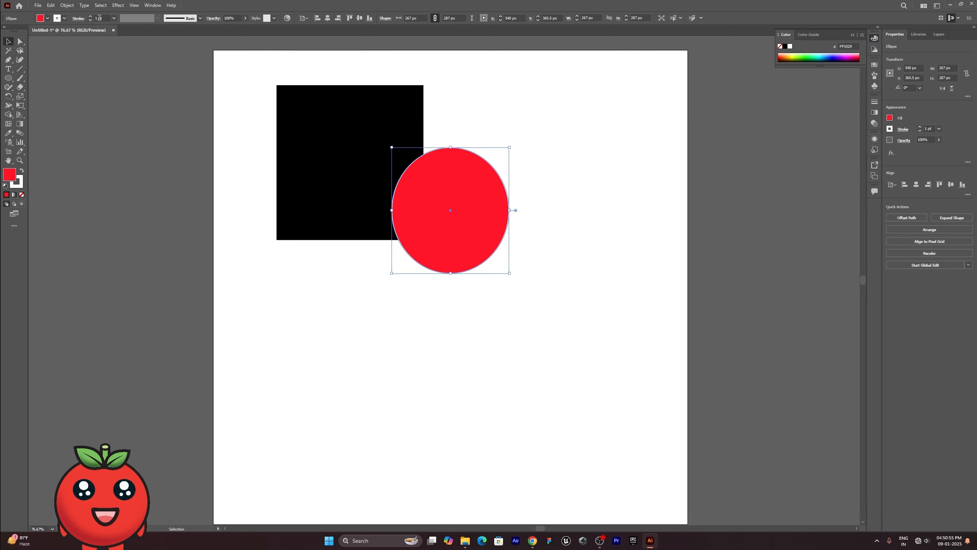
left_click(20, 41)
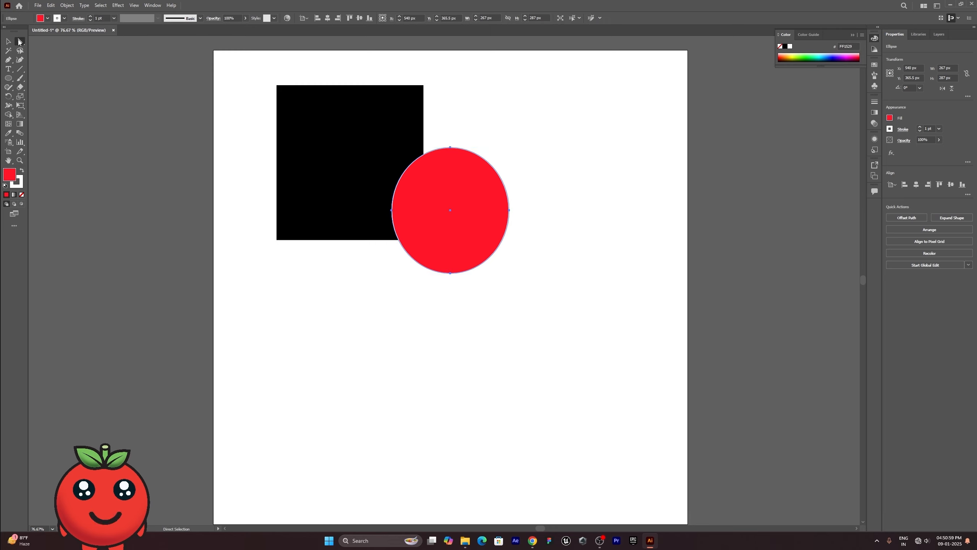
left_click(20, 60)
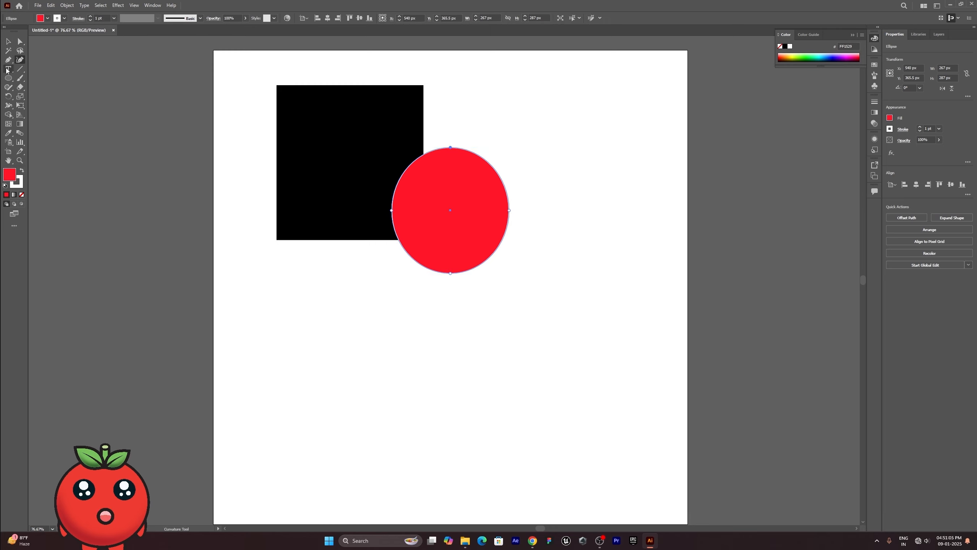
left_click(8, 68)
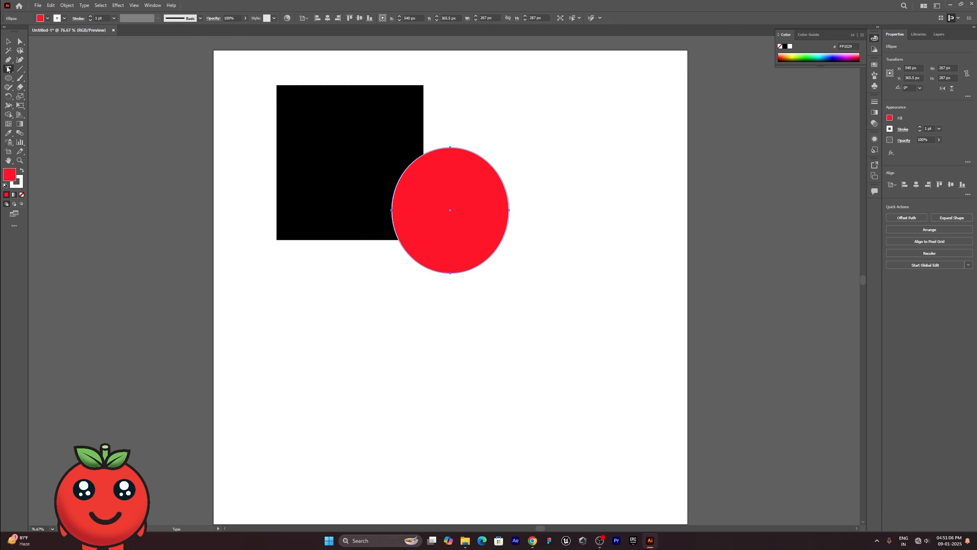
left_click(20, 124)
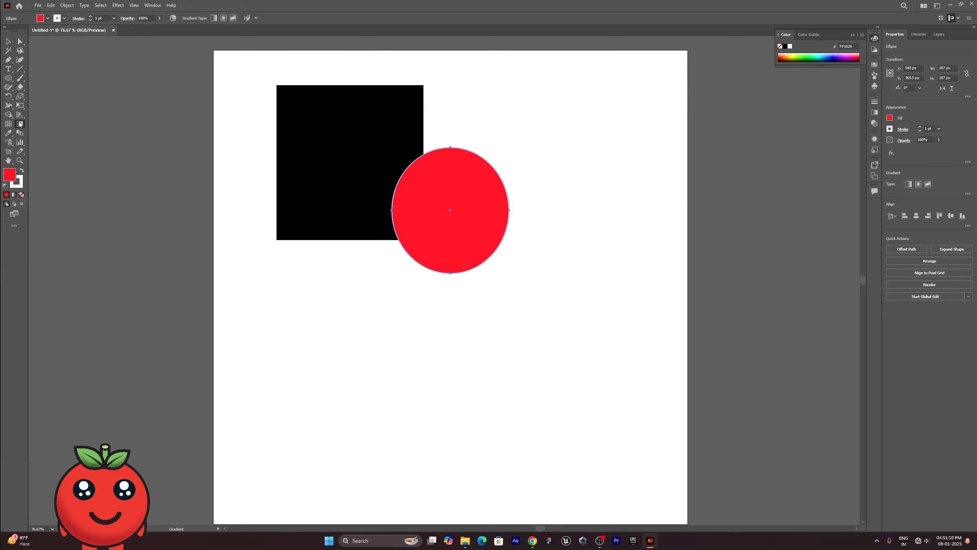
left_click(8, 124)
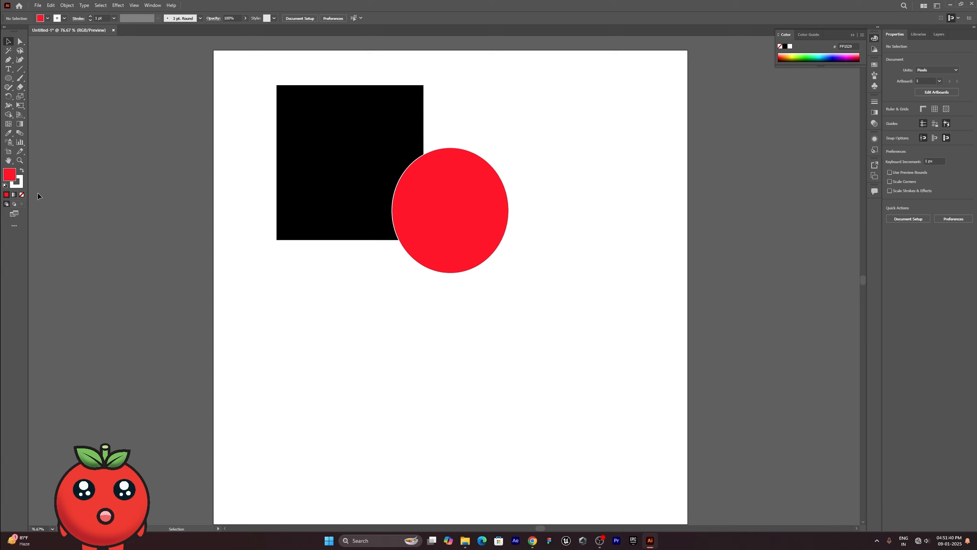
left_click(118, 6)
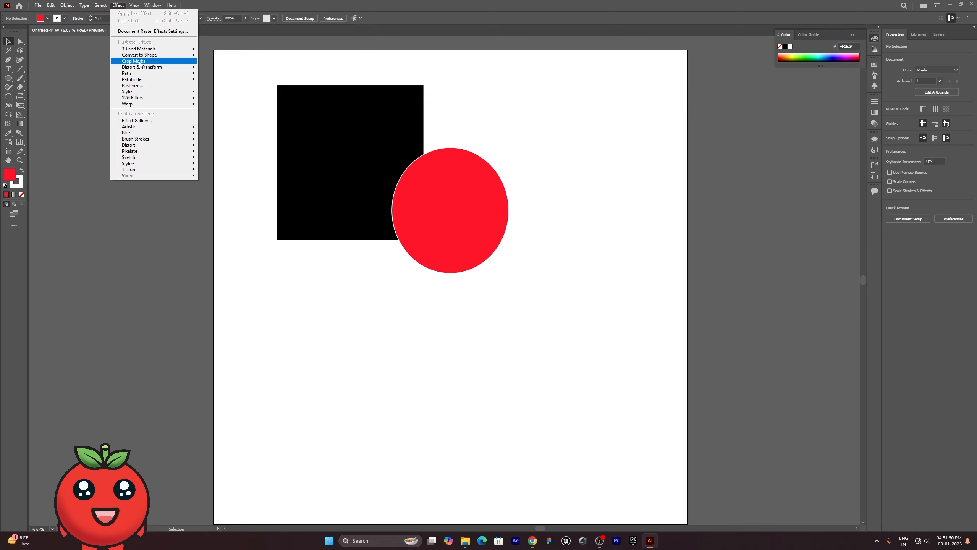
mouse_move(139, 55)
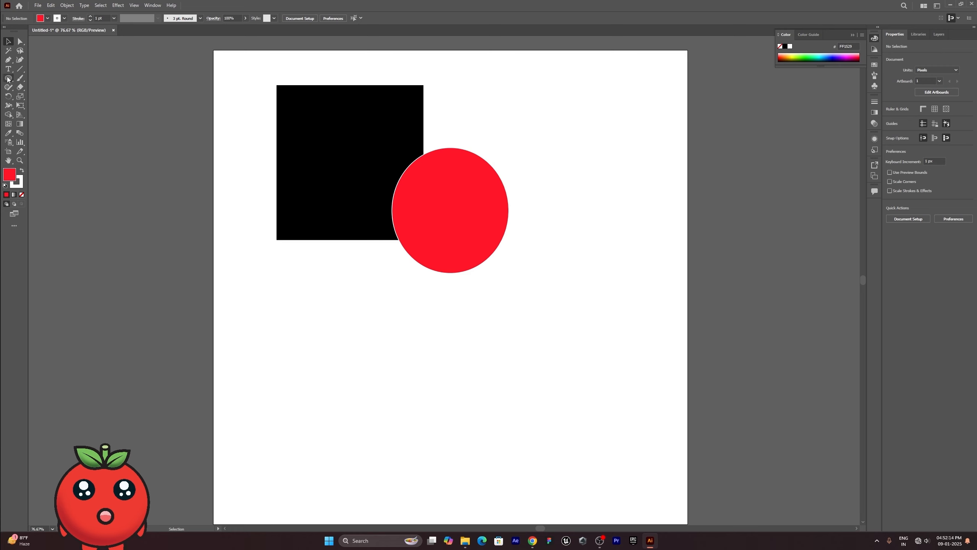
left_click(39, 5)
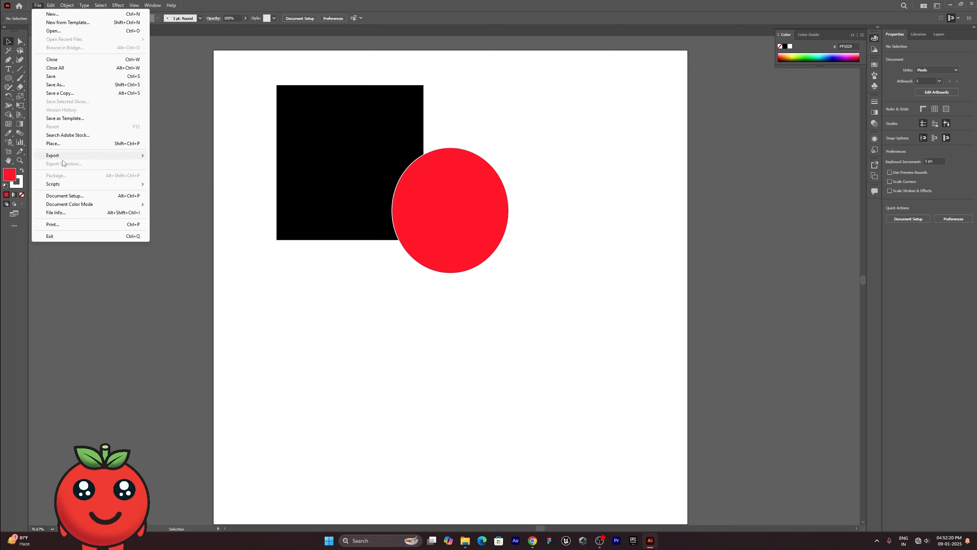
left_click(414, 351)
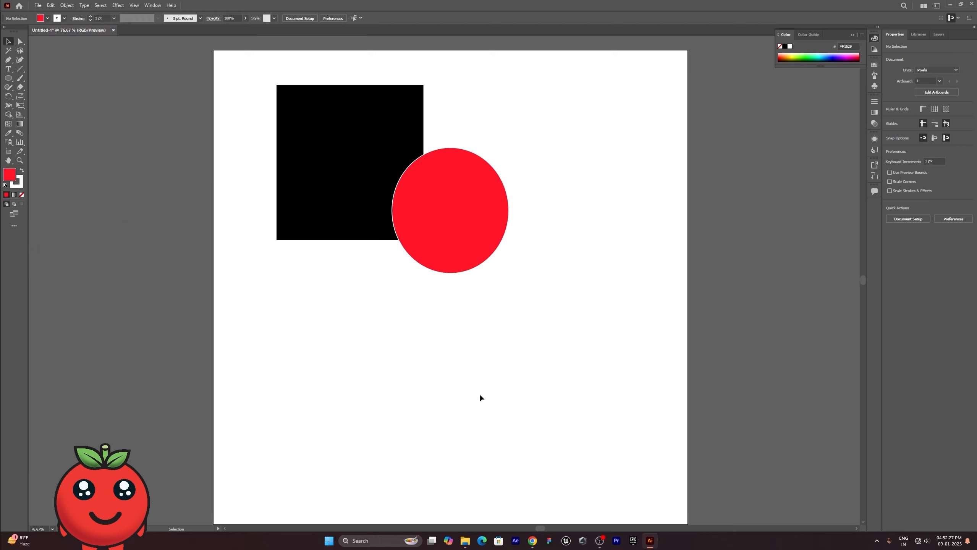
- Reduce the red ellipse's height to about 276 px and move it with the black rectangle toward the artboard's center
left_click(476, 244)
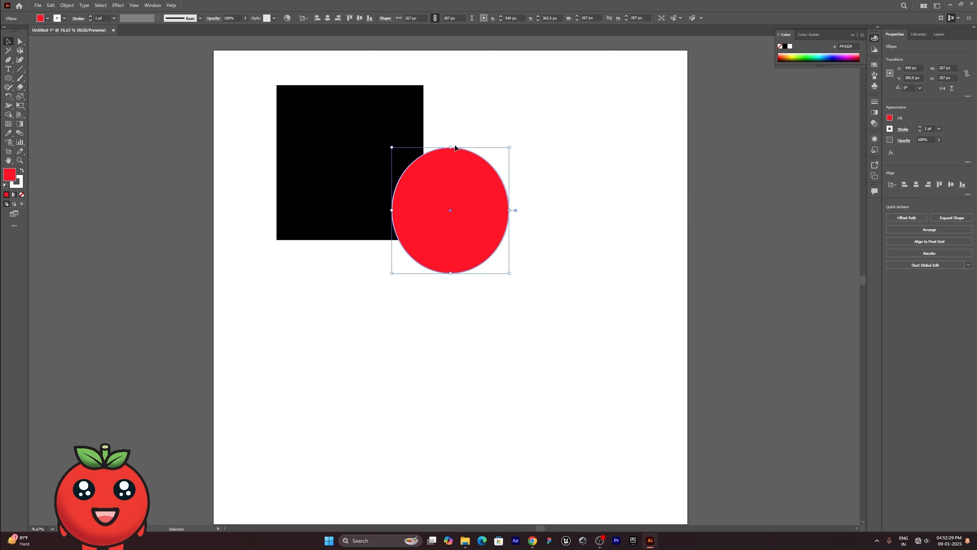
left_click_drag(445, 223, 421, 250)
left_click(334, 190, "shift")
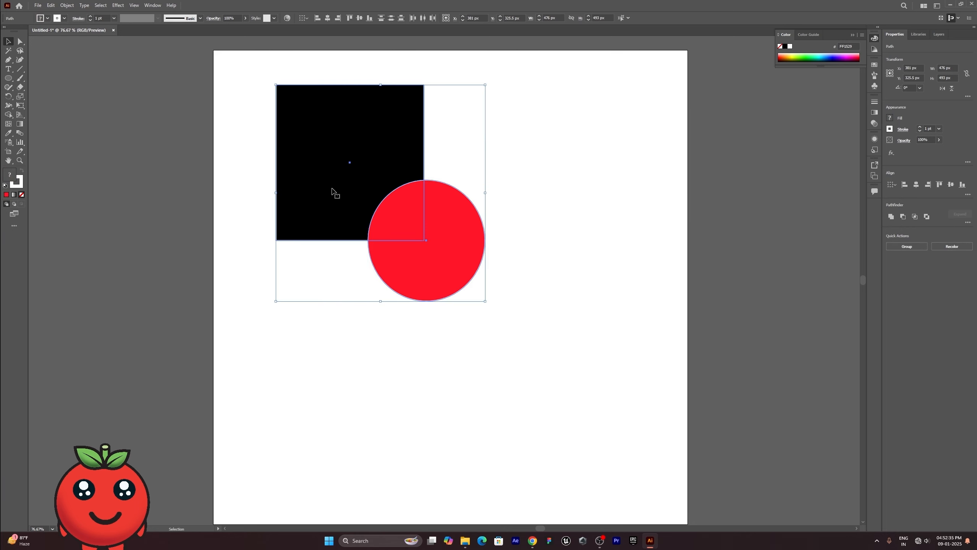
left_click(505, 231)
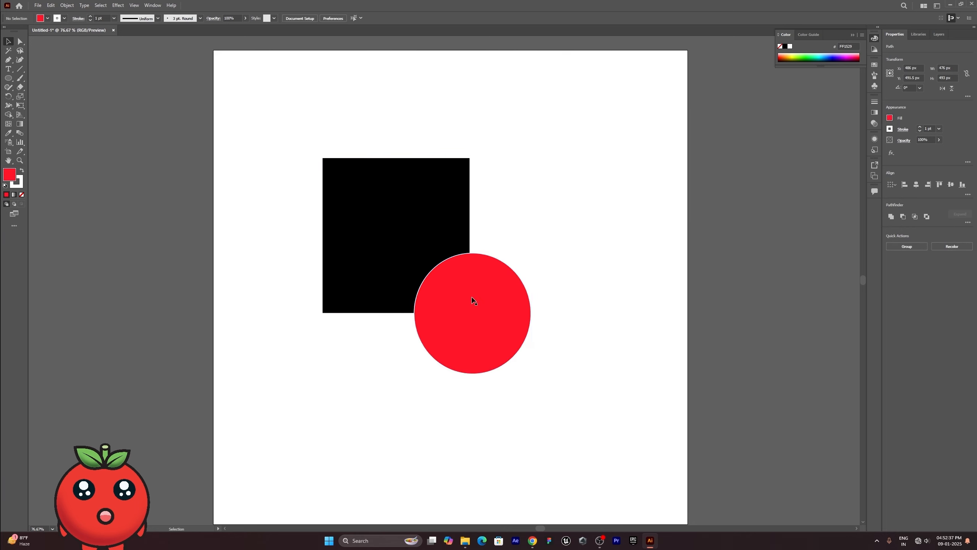
left_click(474, 300)
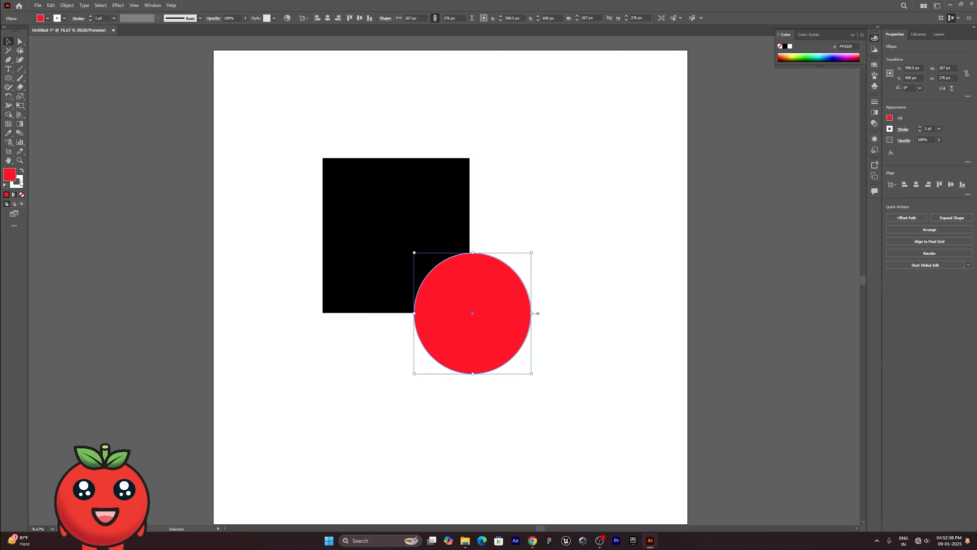
- Set the red ellipse's white stroke weight to 13 pt and deselect it
left_click(20, 181)
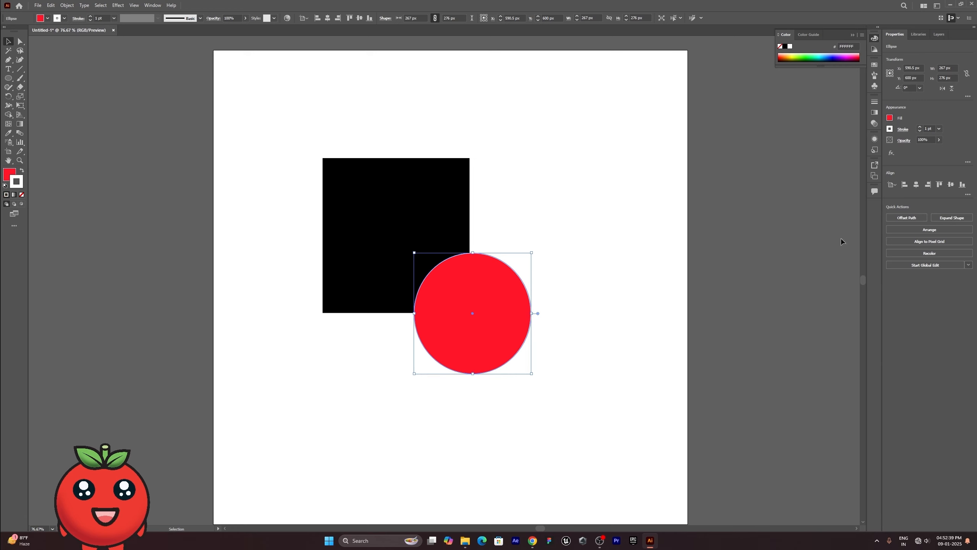
left_click(919, 127)
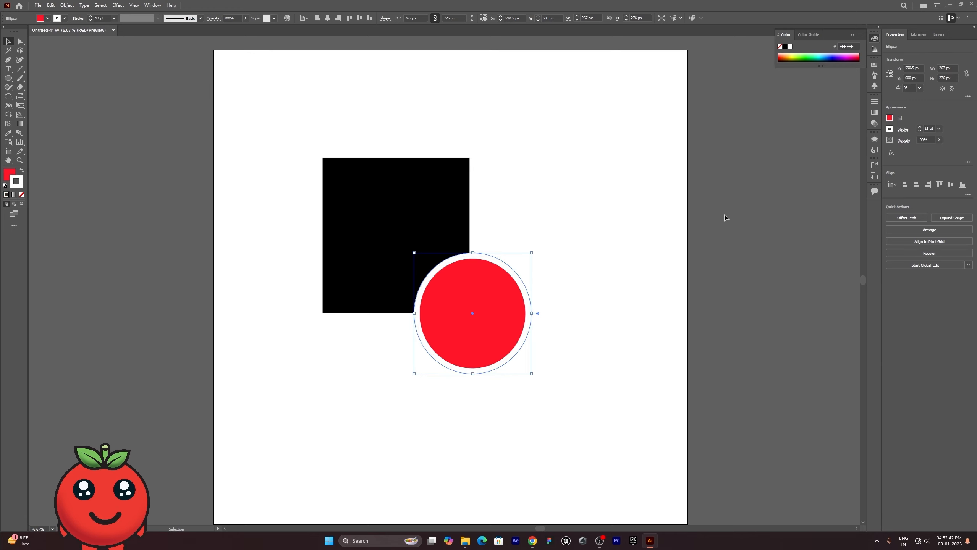
left_click(621, 260)
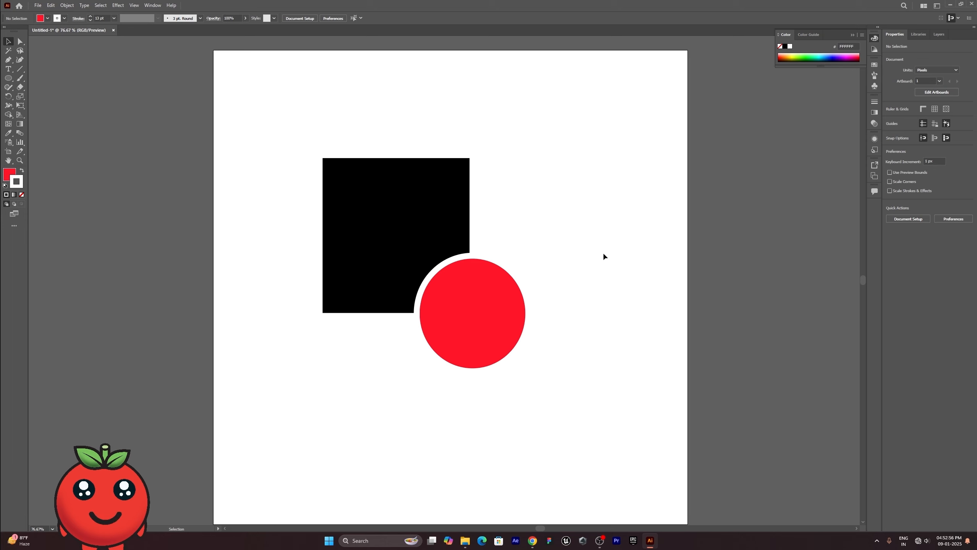
- Preview the artwork in Save for Web and close it without saving
key("ctrl+alt+shift+s")
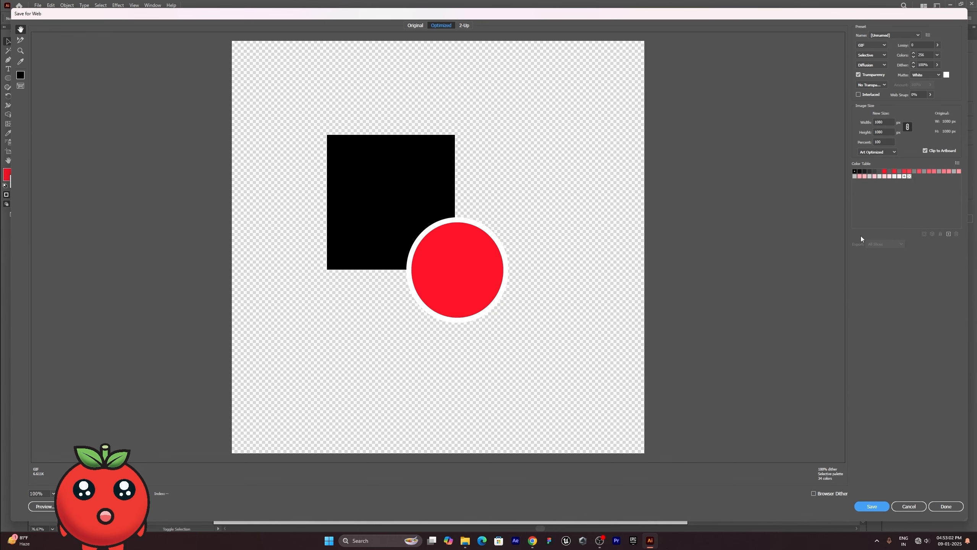
left_click(914, 505)
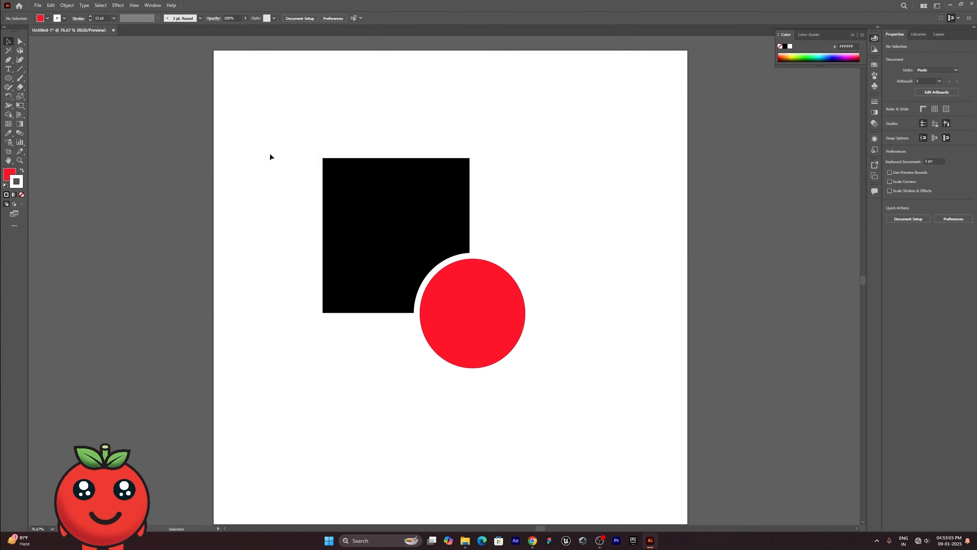
- Export the artwork to the Desktop as a JPEG named circle, with the image quality set to 10 (Maximum)
left_click(38, 5)
mouse_move(77, 155)
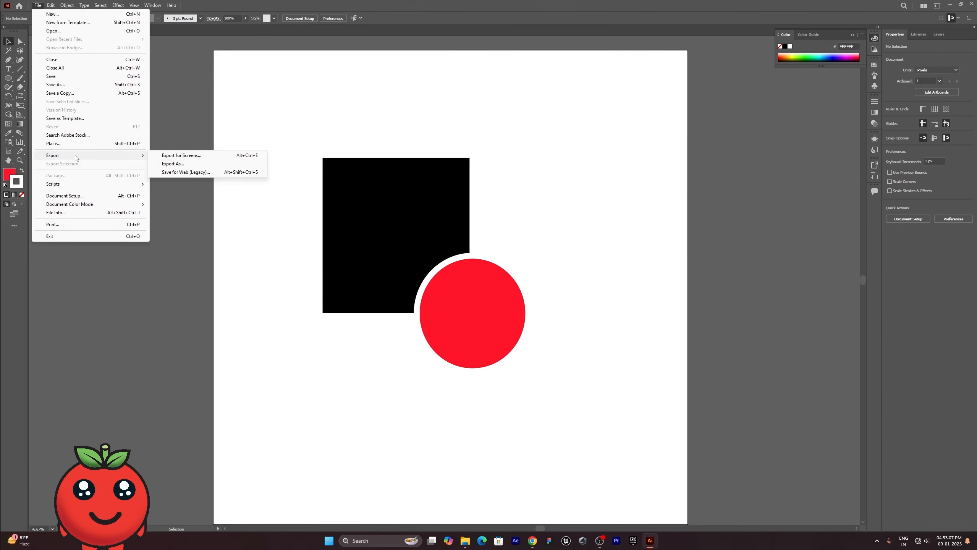
left_click(233, 165)
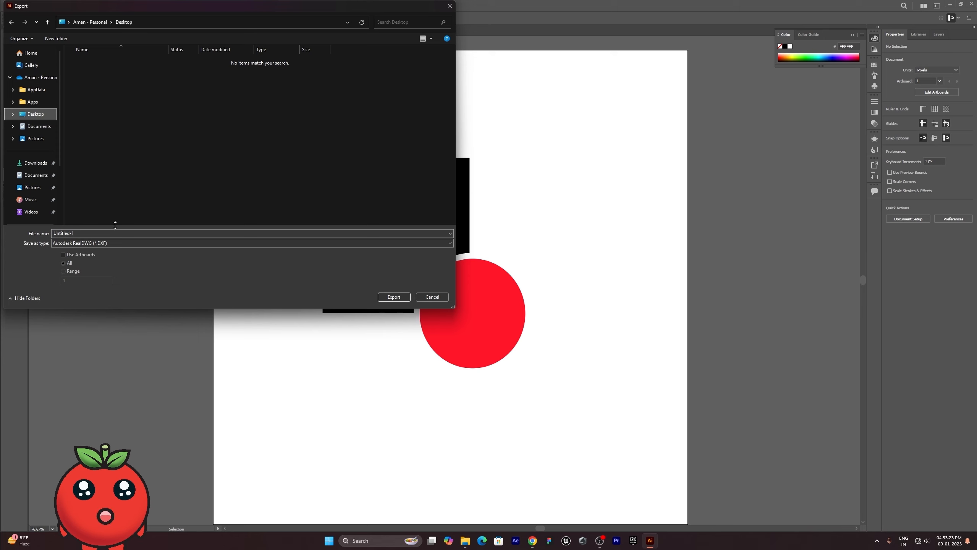
double_click(65, 233)
type("circle")
left_click(112, 243)
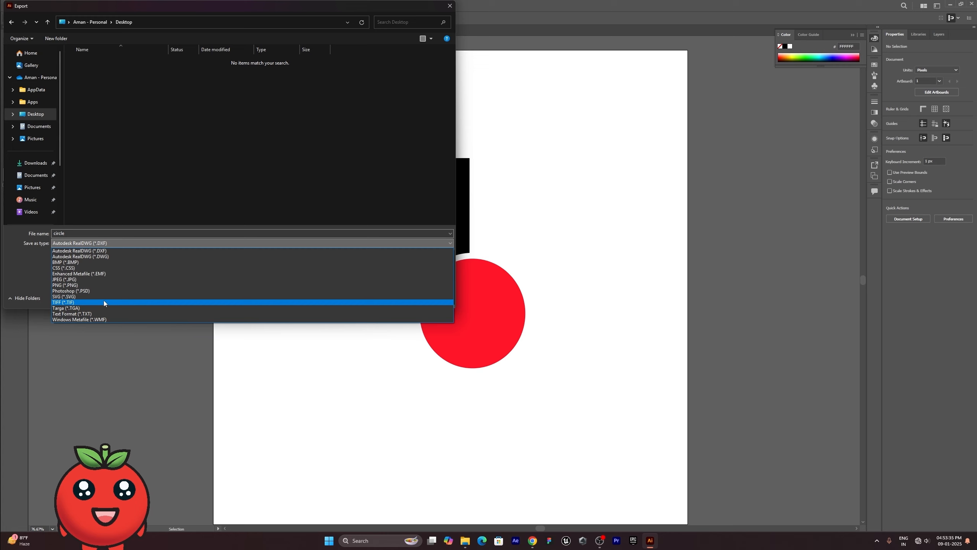
left_click(114, 283)
left_click(387, 295)
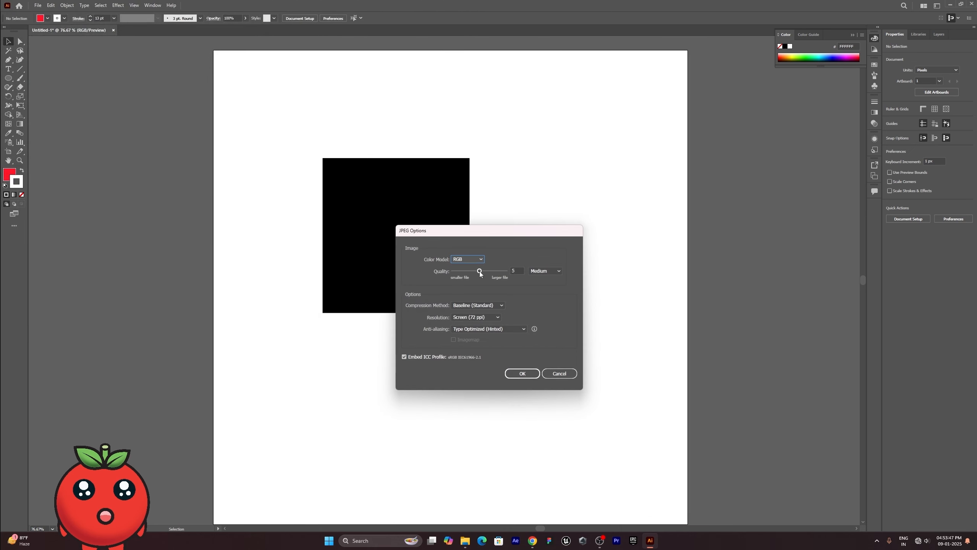
left_click_drag(479, 271, 506, 271)
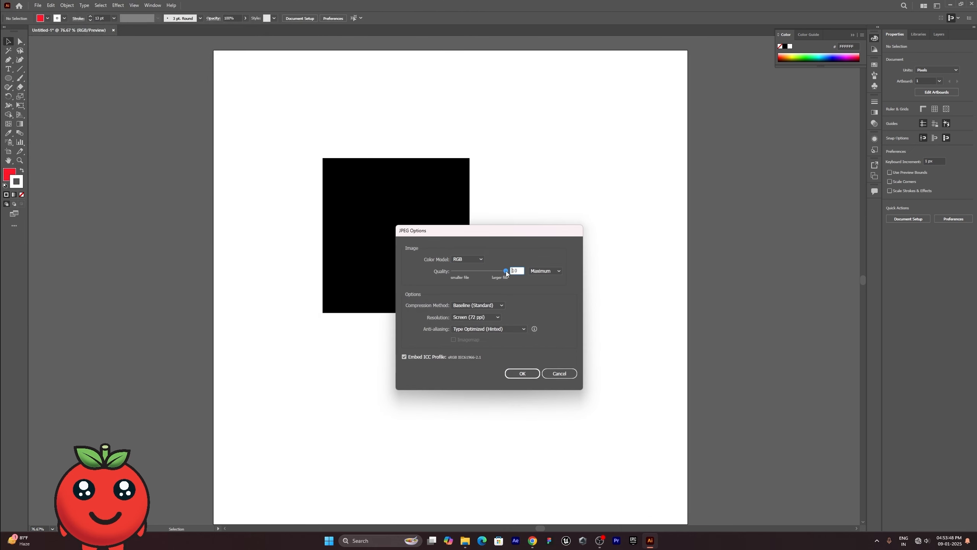
left_click(512, 373)
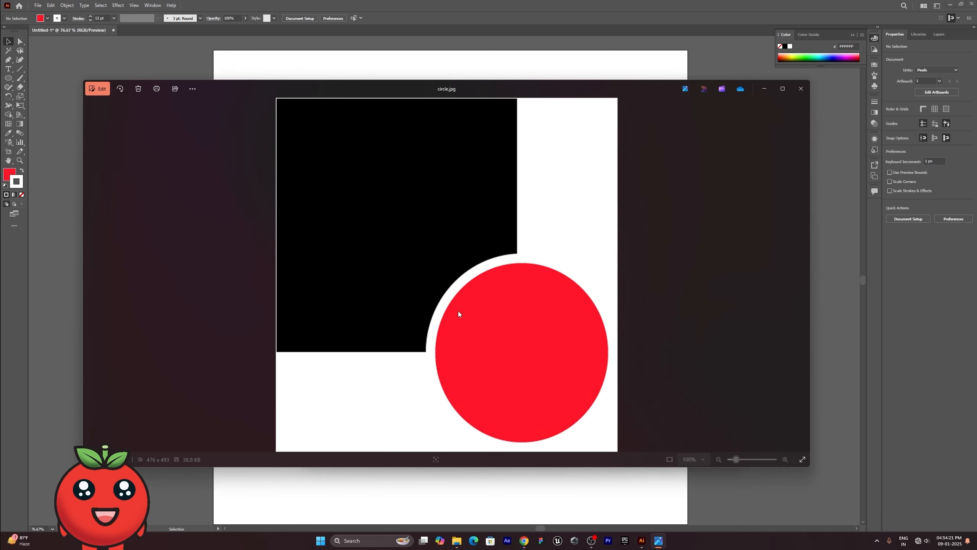